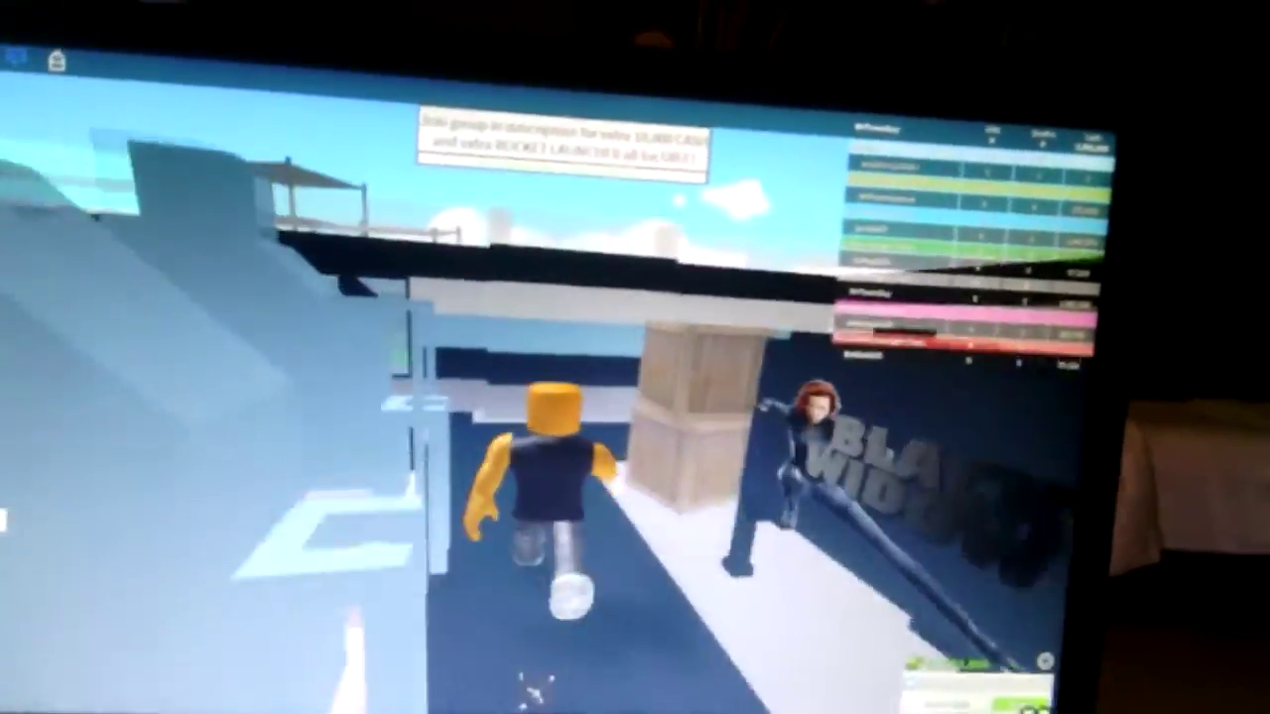
key("w")
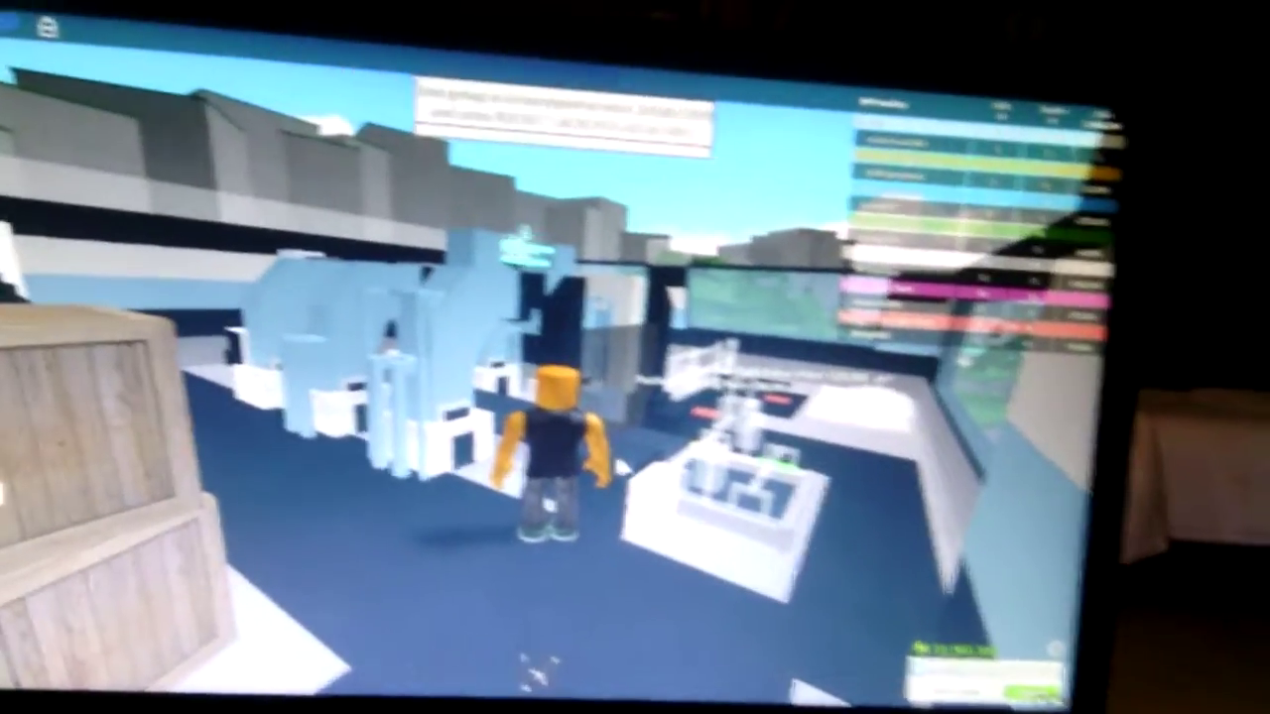
Walk the avatar along the second-floor walkway past the Black Widow poster and stop in the blue suit room
key("s")
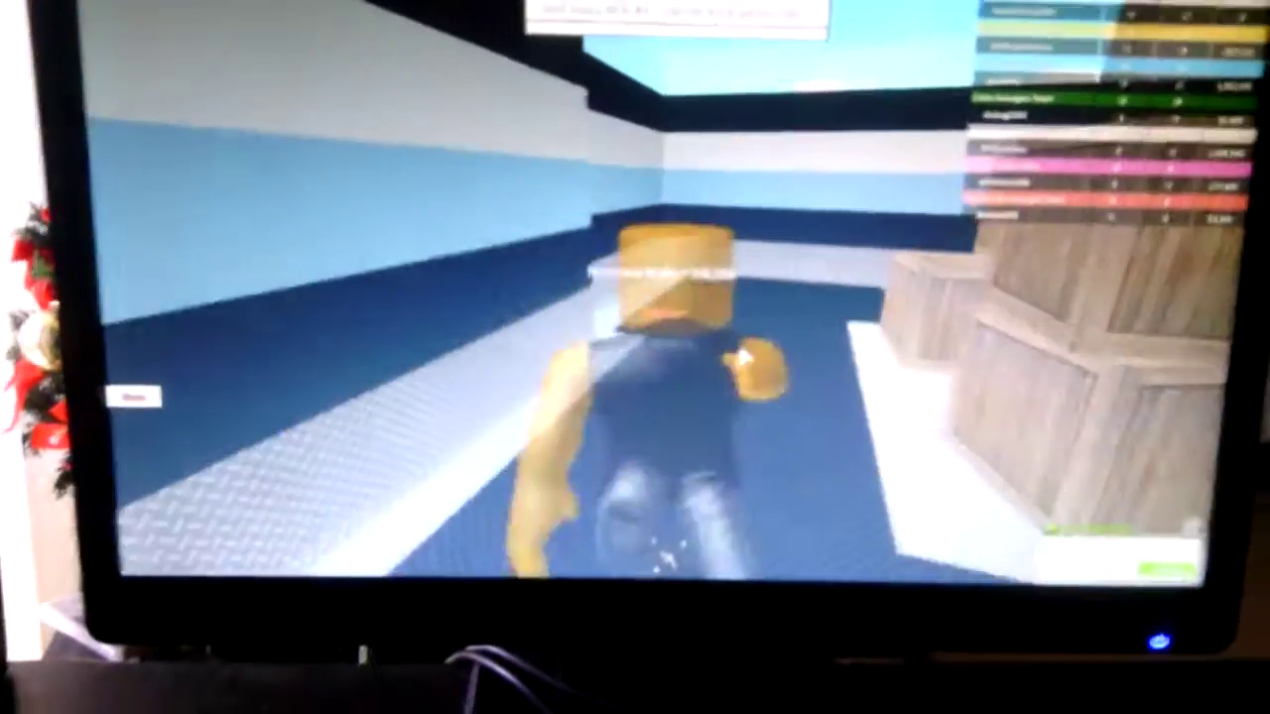
key("w")
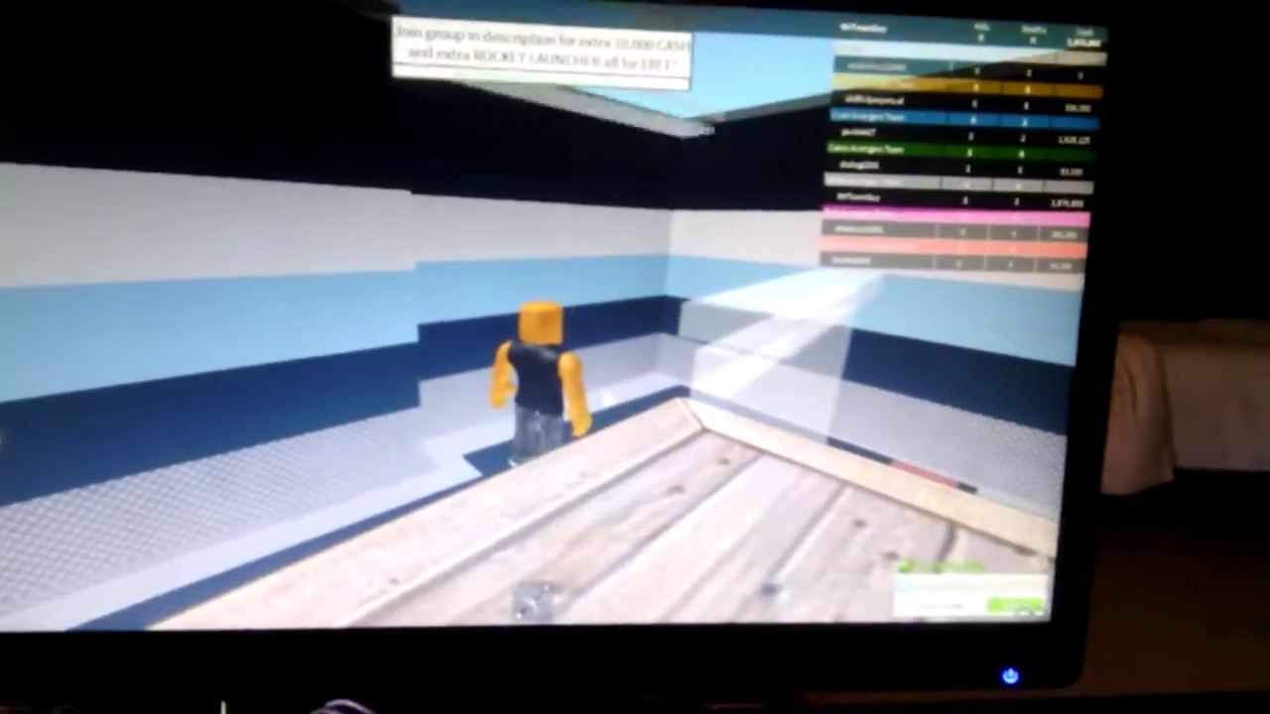
key("s")
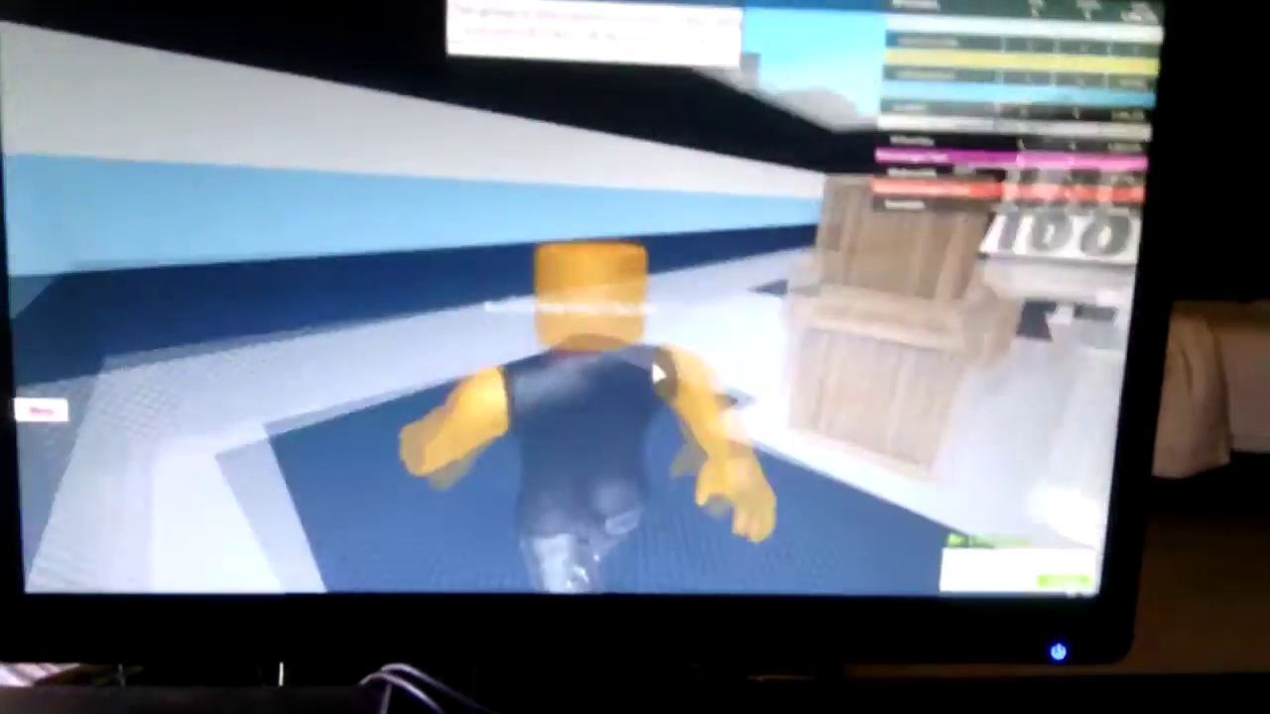
key("w")
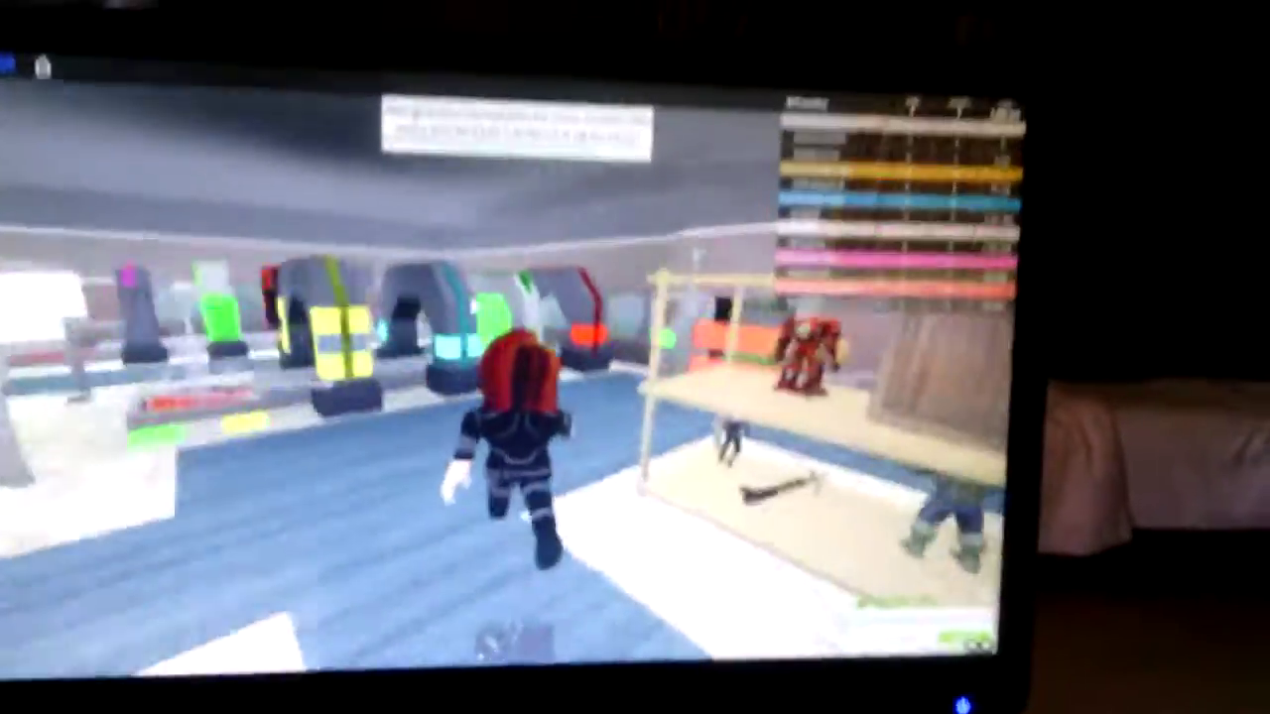
Walk the Black Widow avatar across the suit room and out past the Hulk NPC onto the grass
key("w")
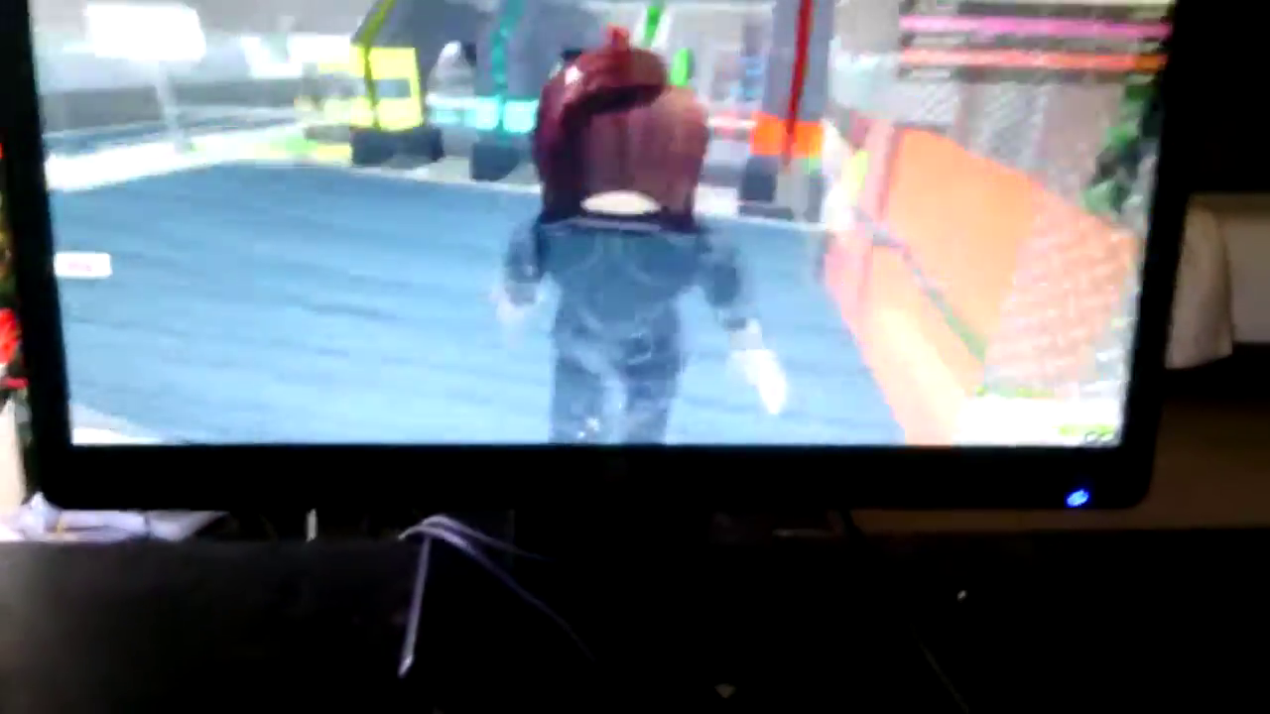
key("w")
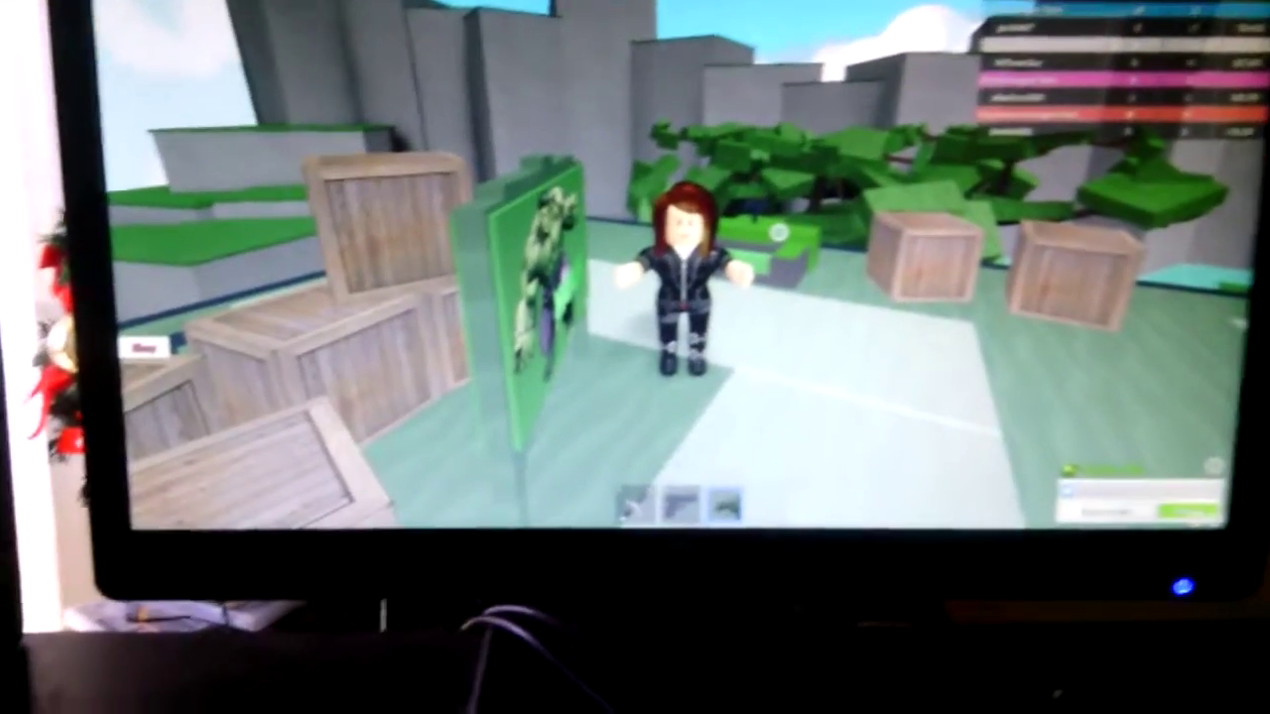
Turn toward the Hulk banner, buy the First Walls pad, then walk onto the grass
right_click(635, 297)
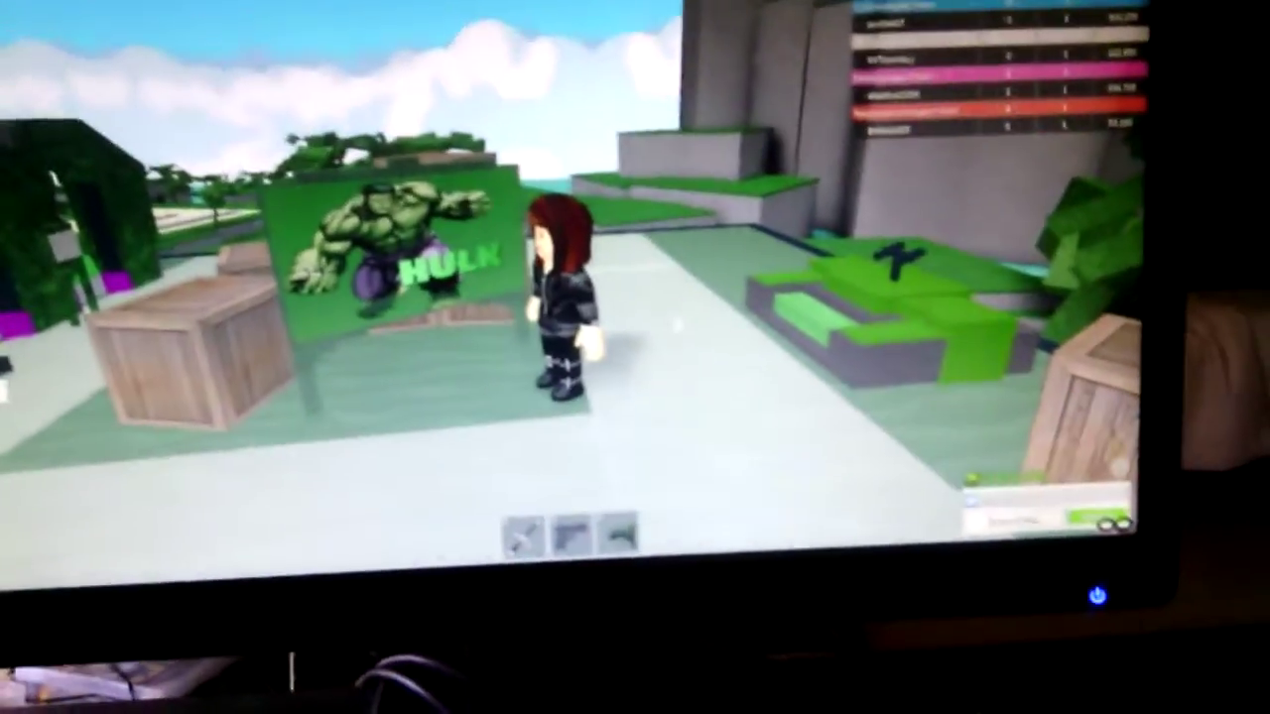
key("w")
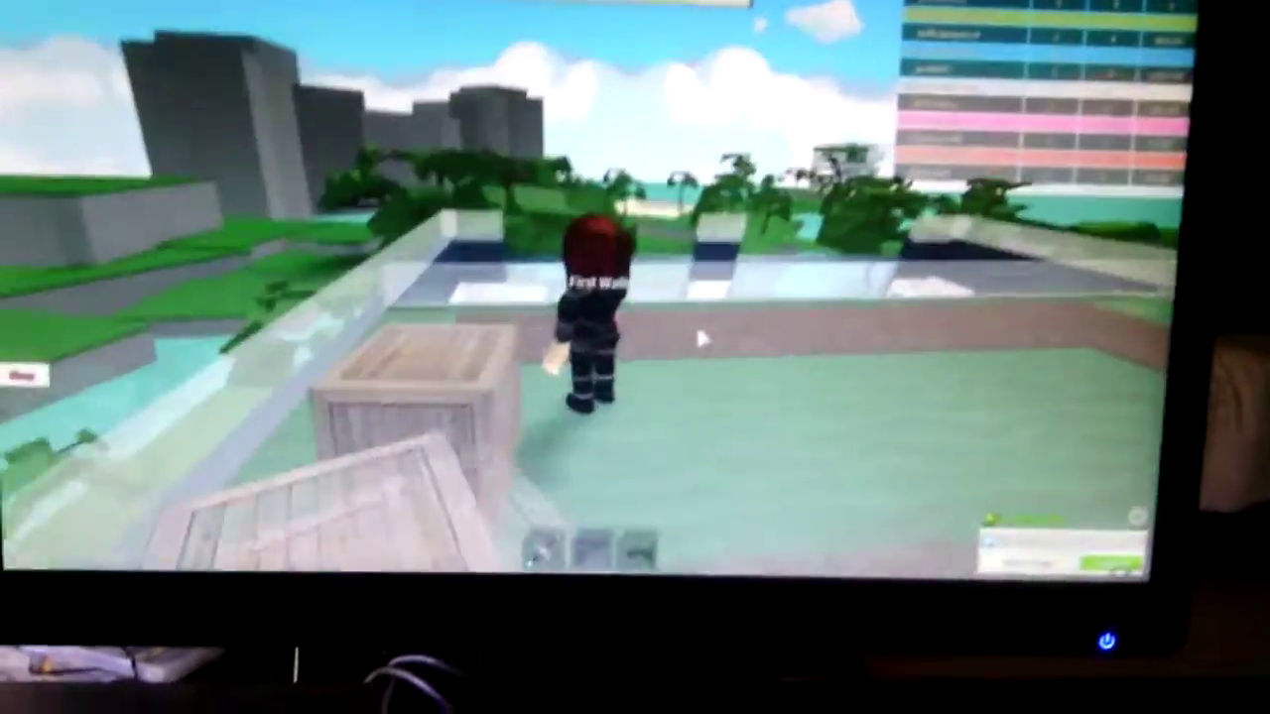
key("w")
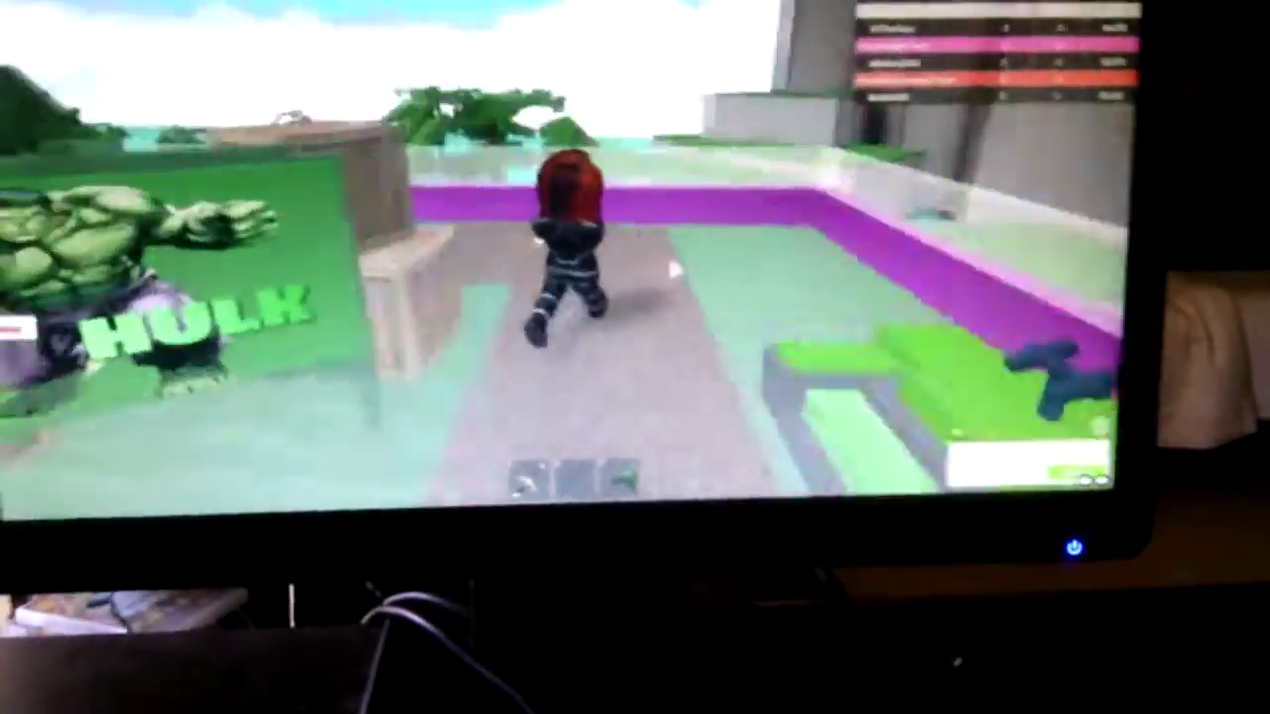
key("w")
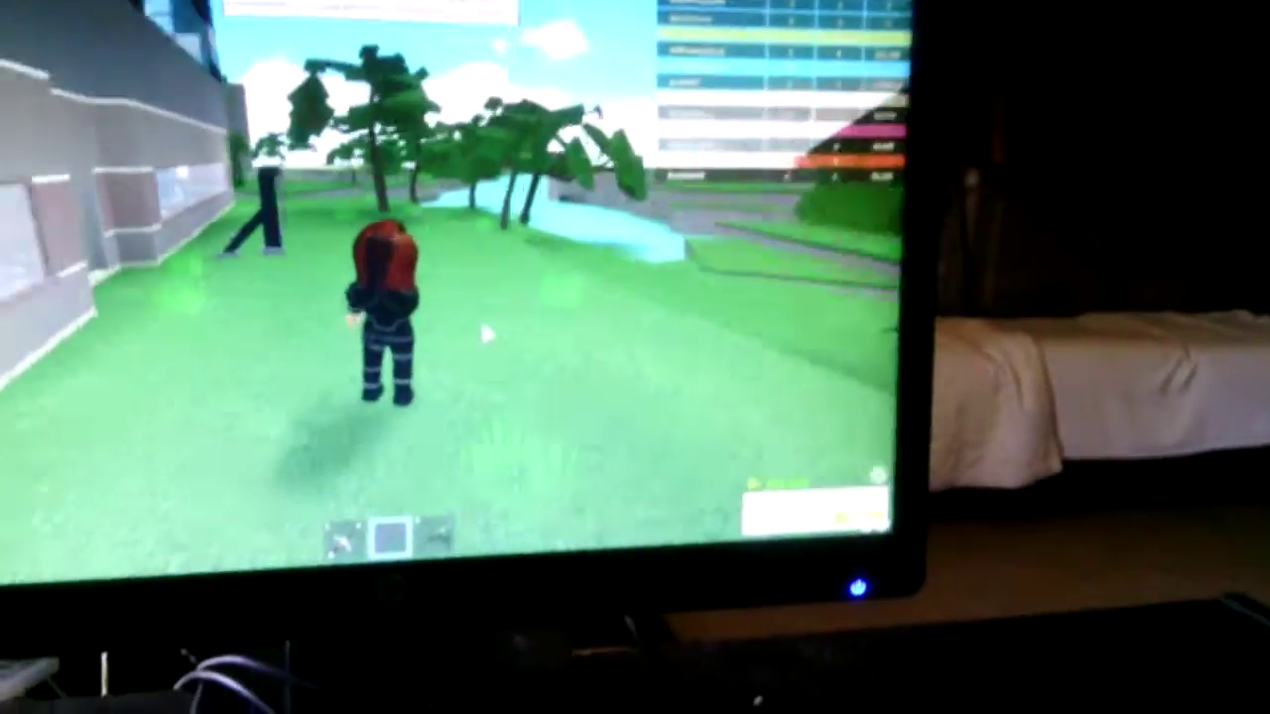
Run the avatar through the teleport door to the outdoors
left_click_drag(479, 392, 497, 303)
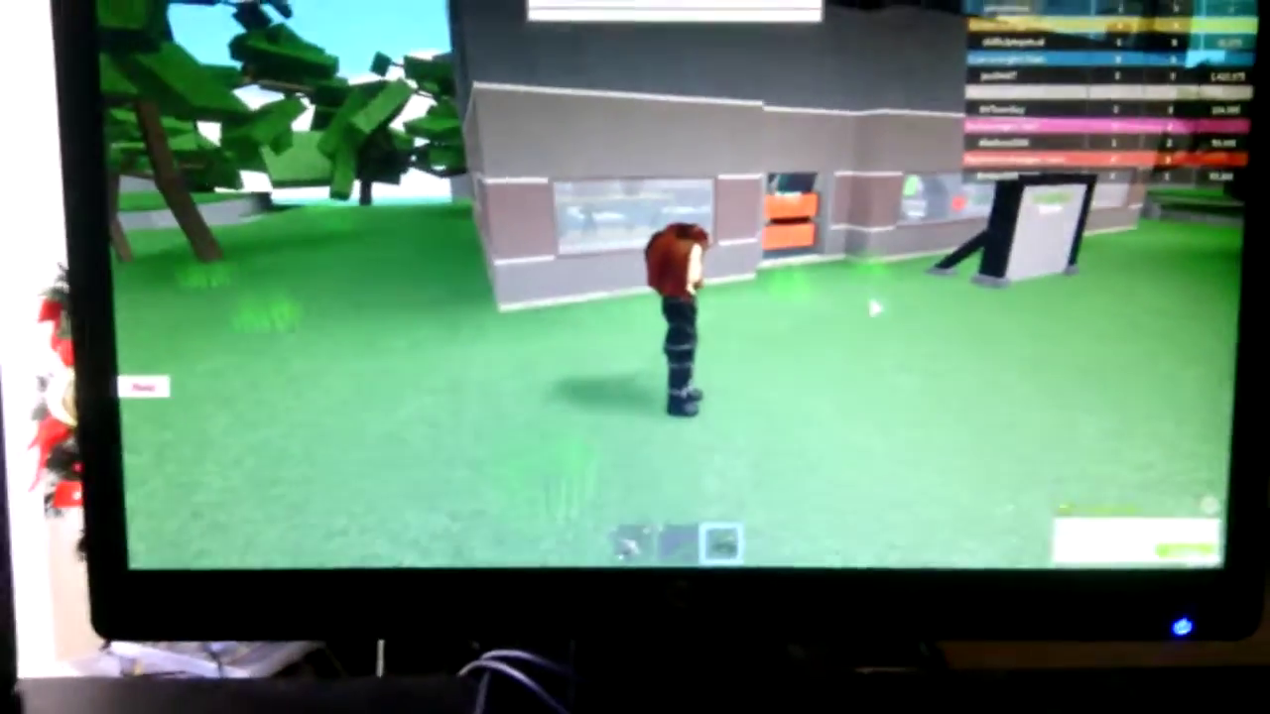
left_click_drag(859, 373, 781, 266)
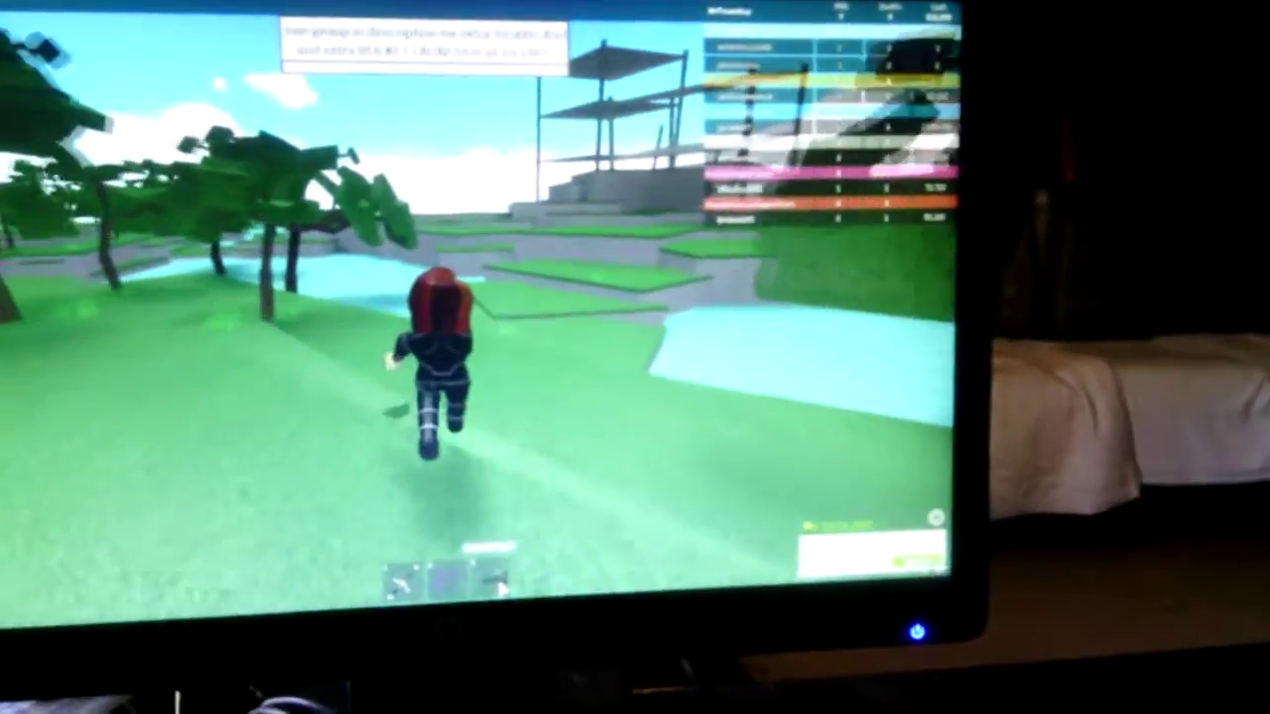
key("w")
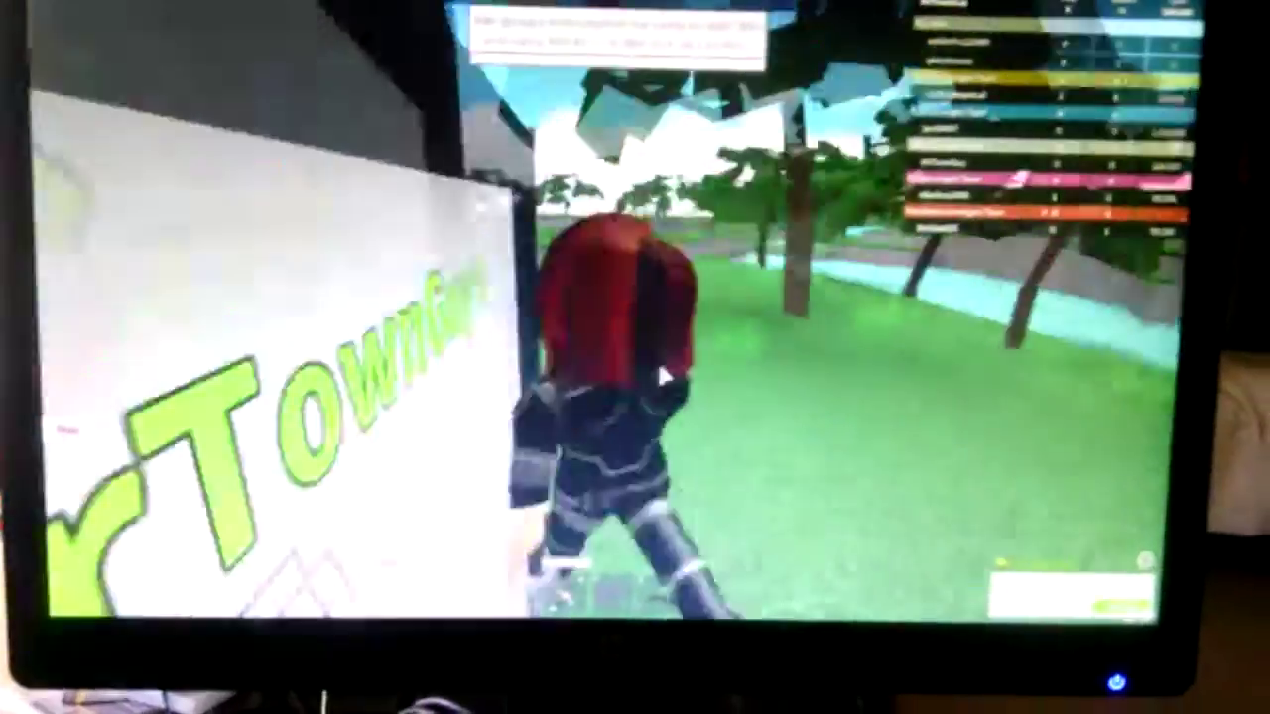
left_click_drag(657, 359, 678, 274)
Run across the grass and stepped terrain, then through the shallow water past a tree
key("w")
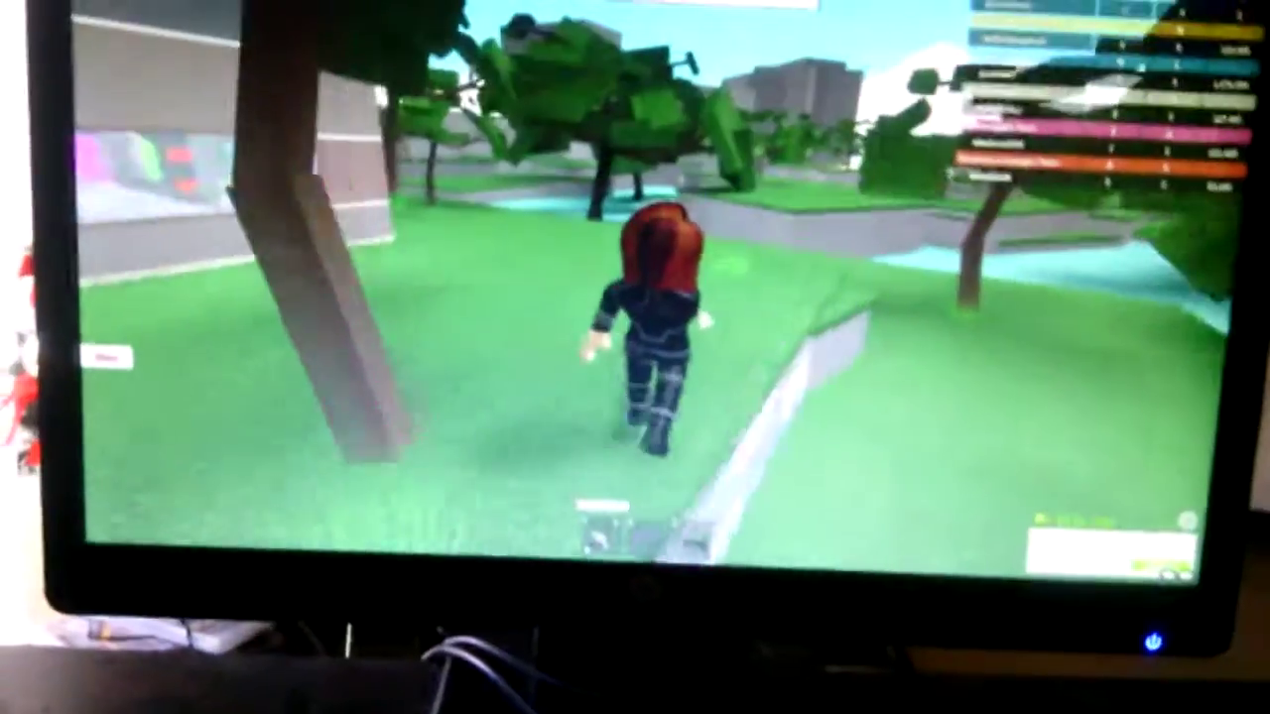
key("w")
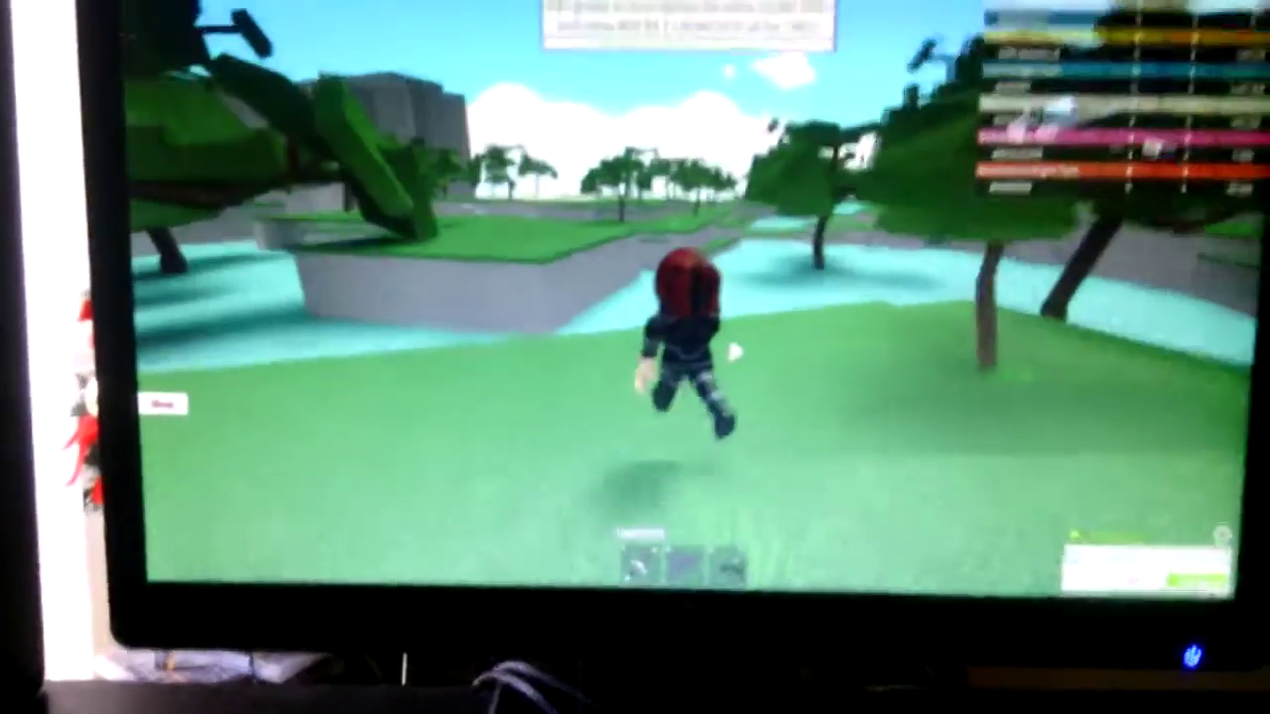
key("w")
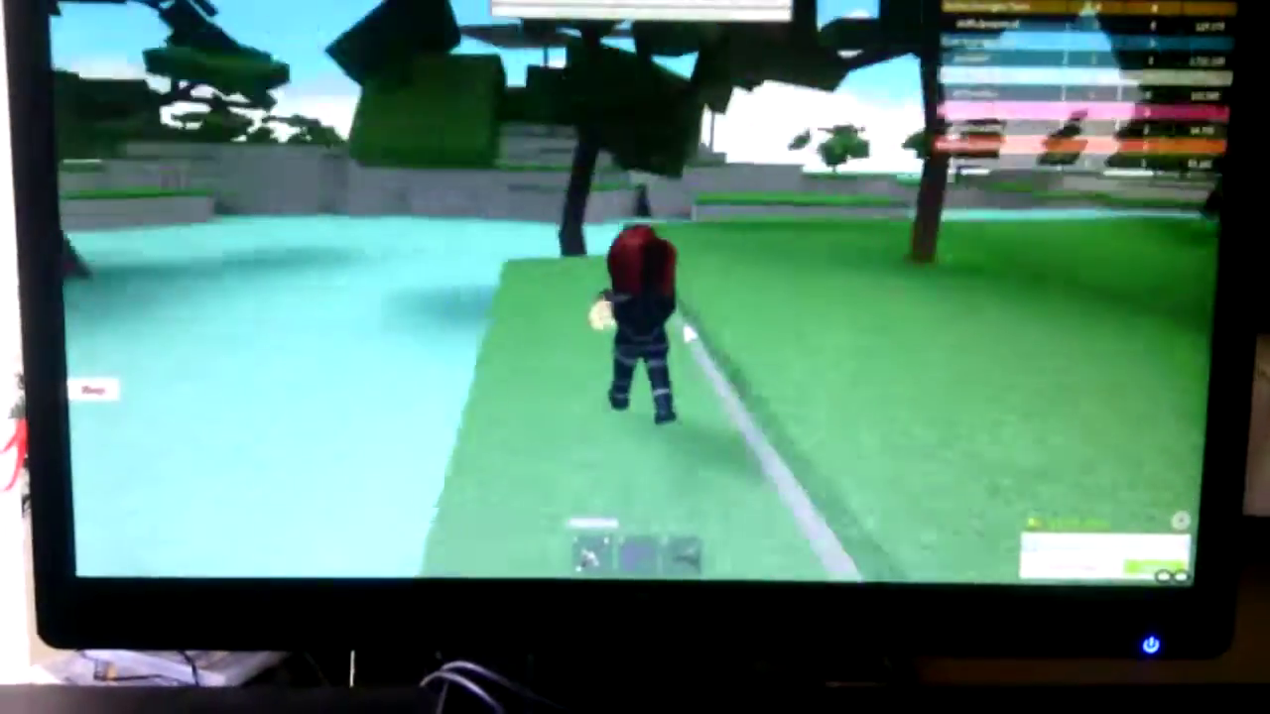
key("w")
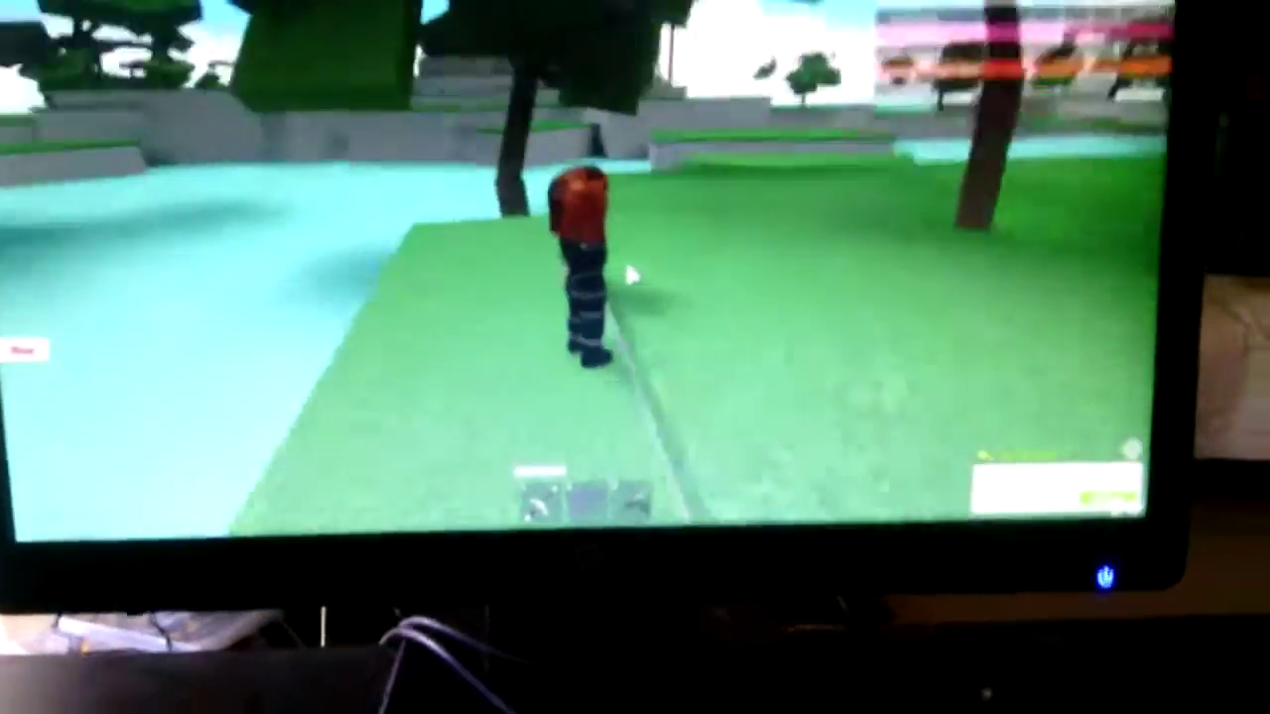
key("w")
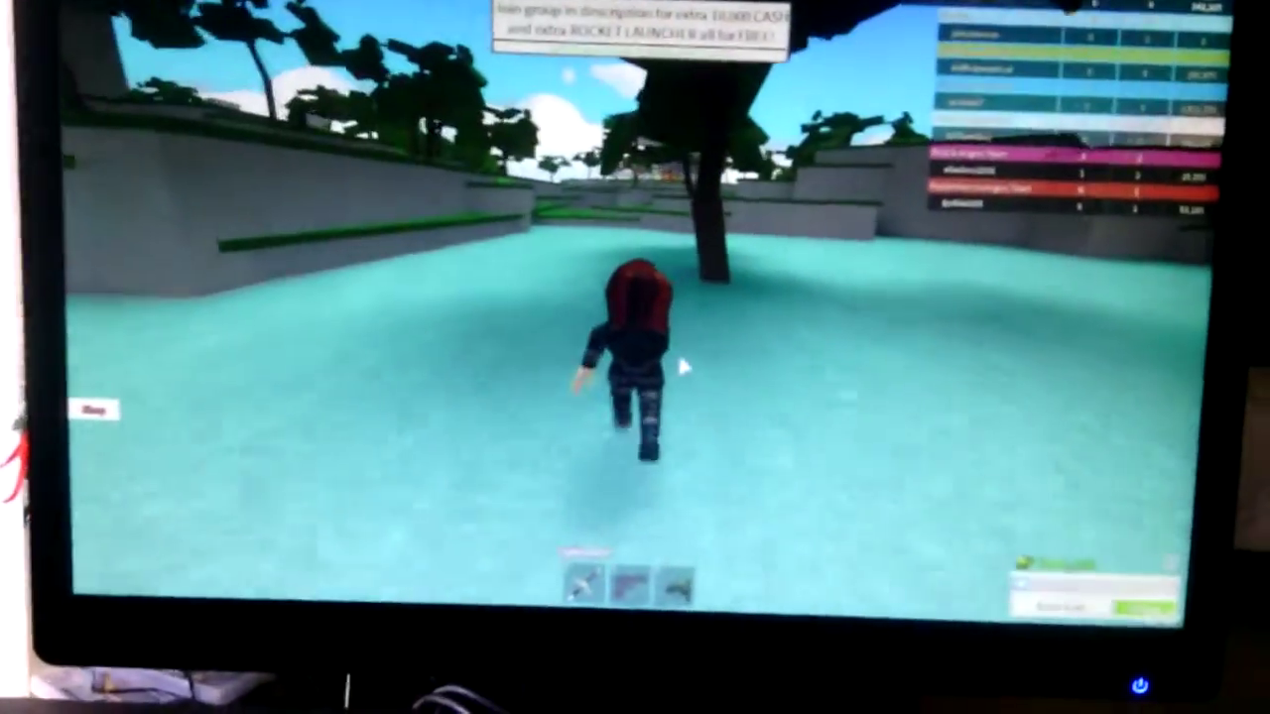
key("w")
key("w")
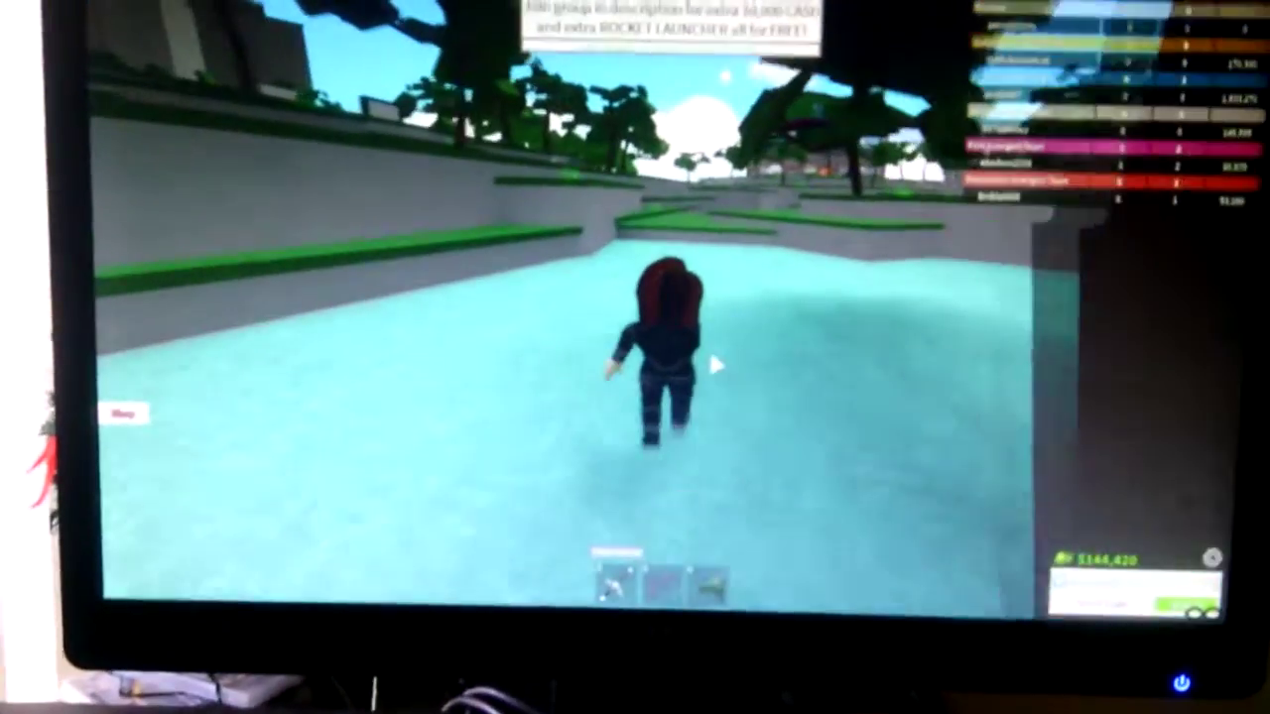
key("w")
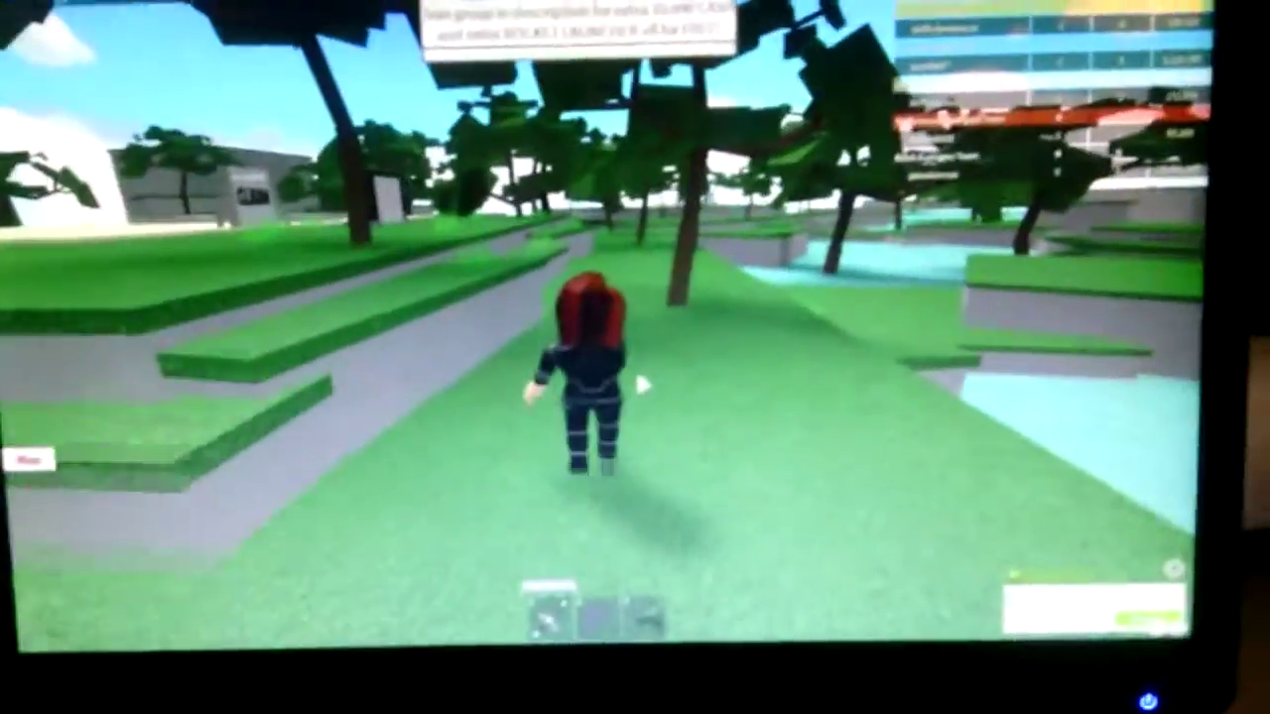
Run along the grassy path past the CLAIM sign into the woods by the water
key("w")
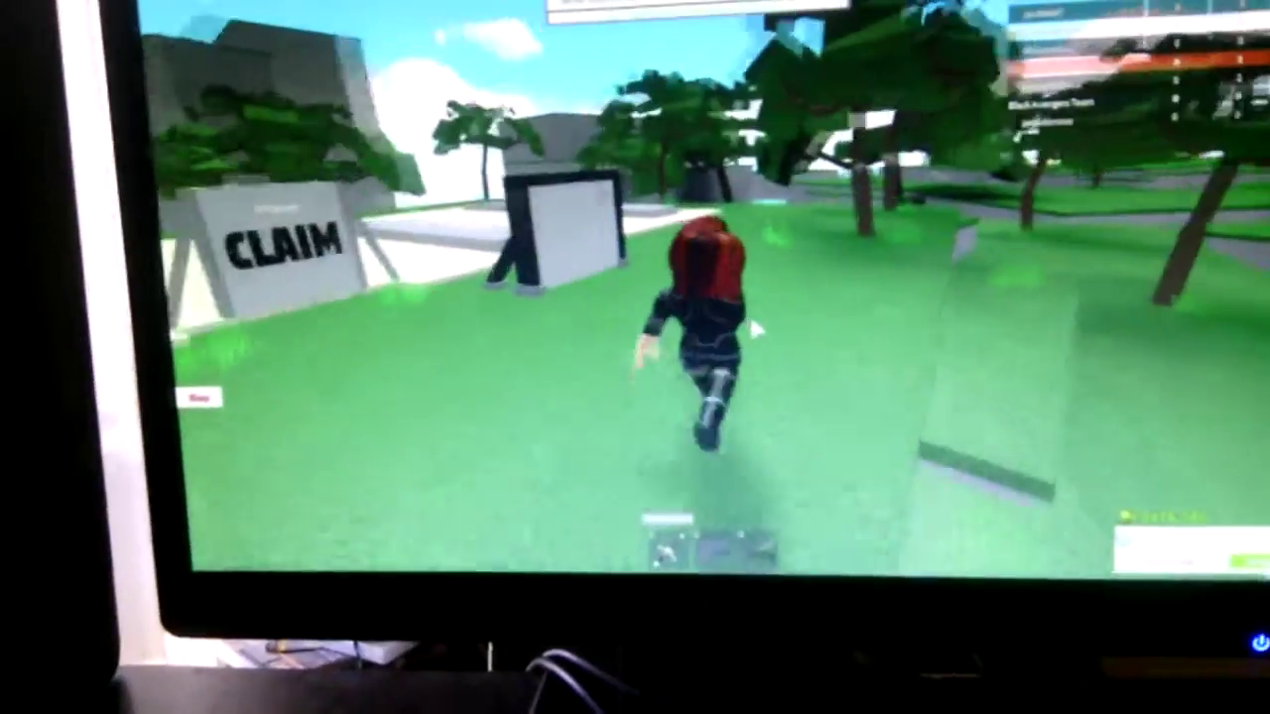
key("w")
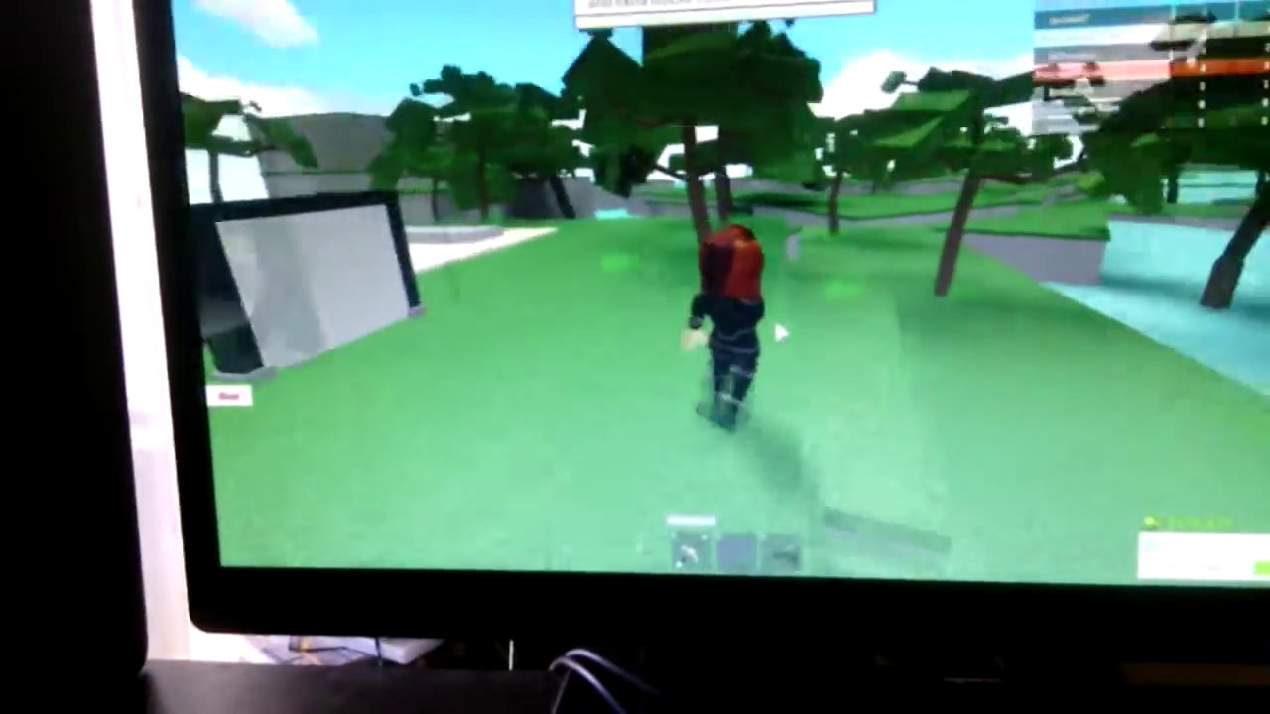
key("w")
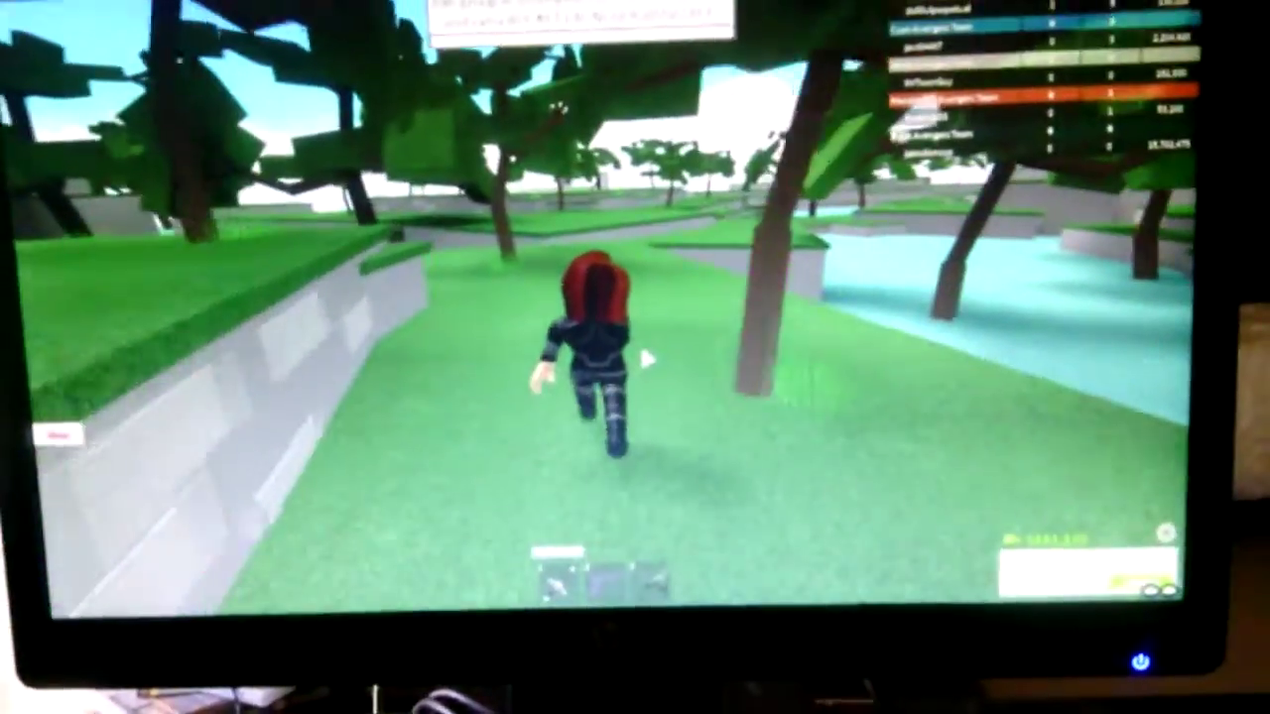
key("w")
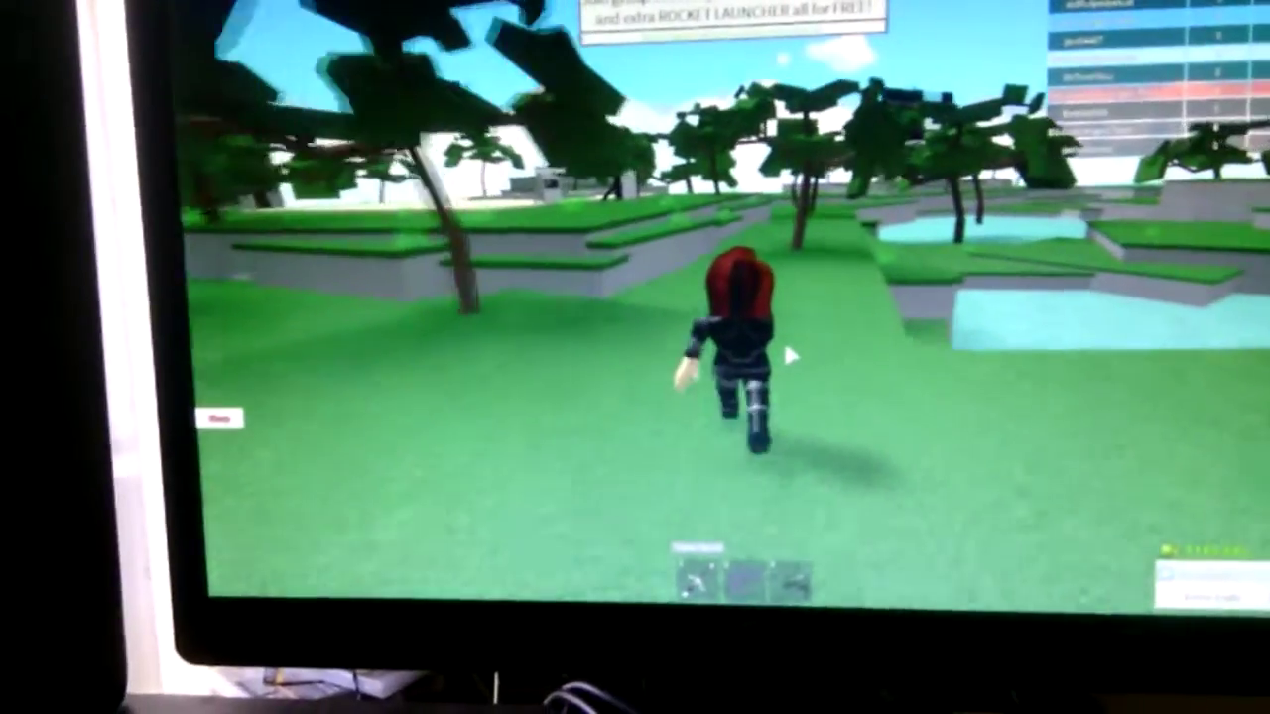
Run the avatar across the open grass toward the trees and the water's edge
key("w")
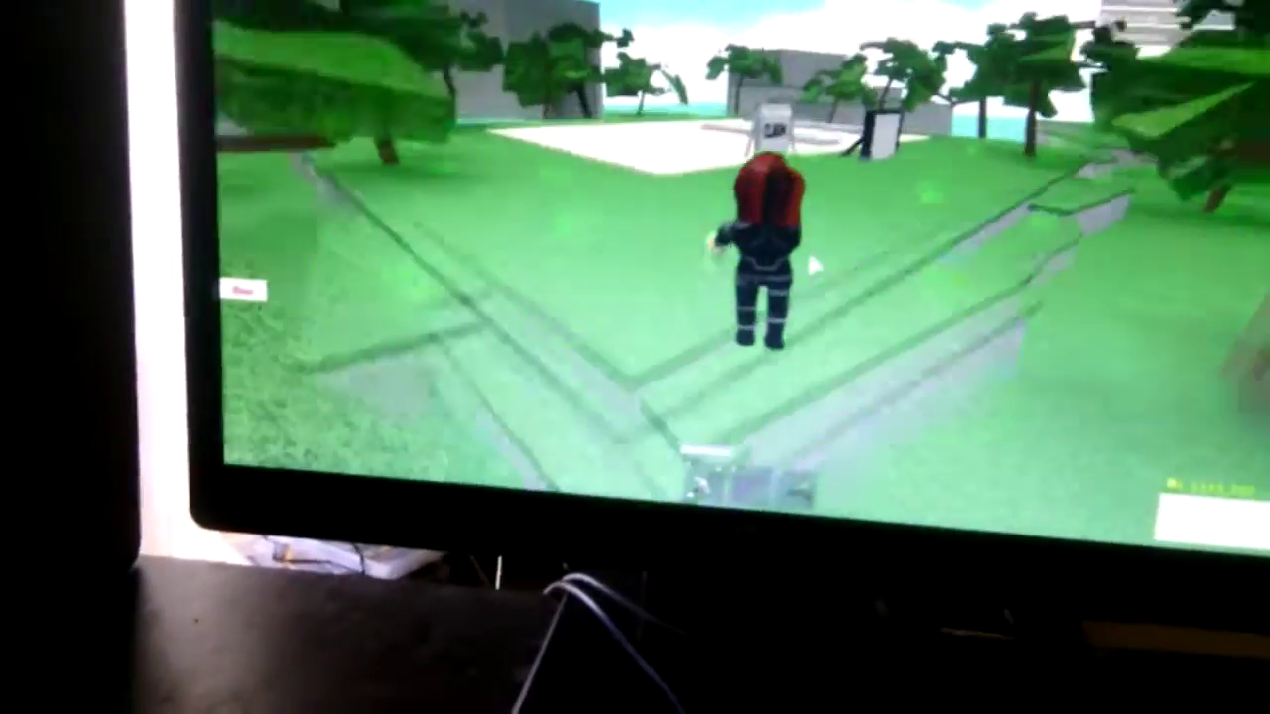
key("w")
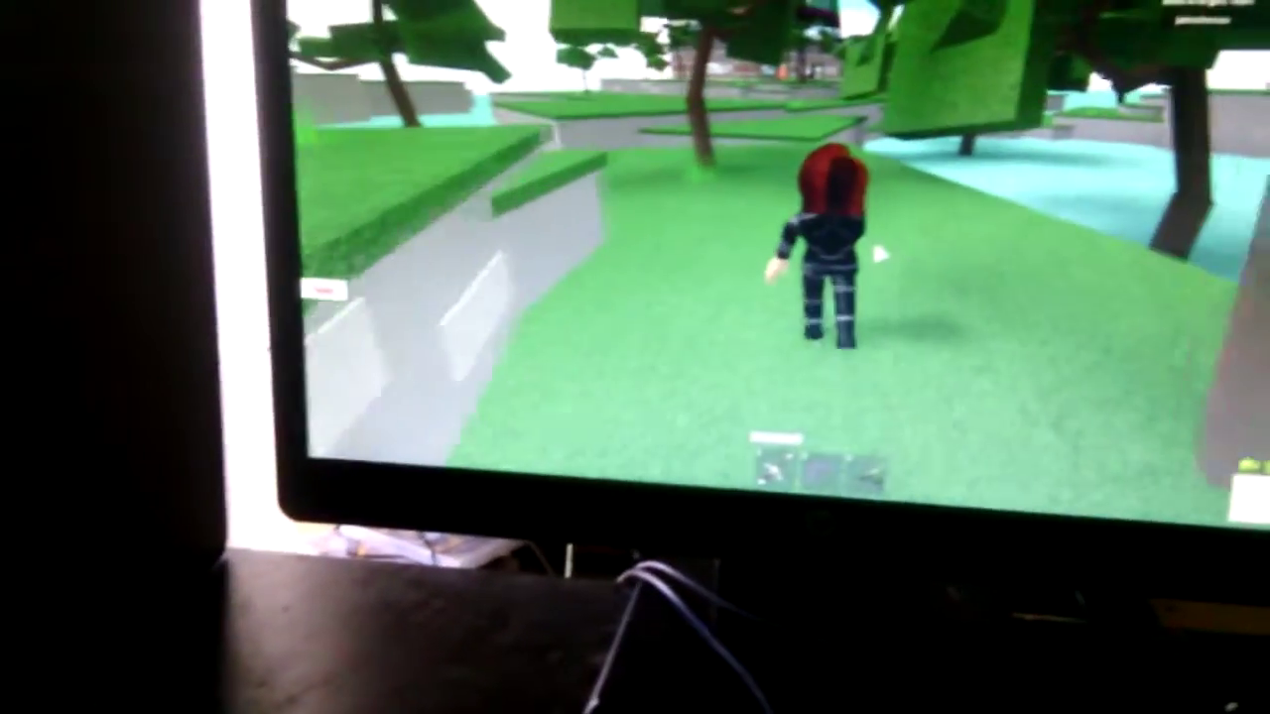
key("w")
key("w")
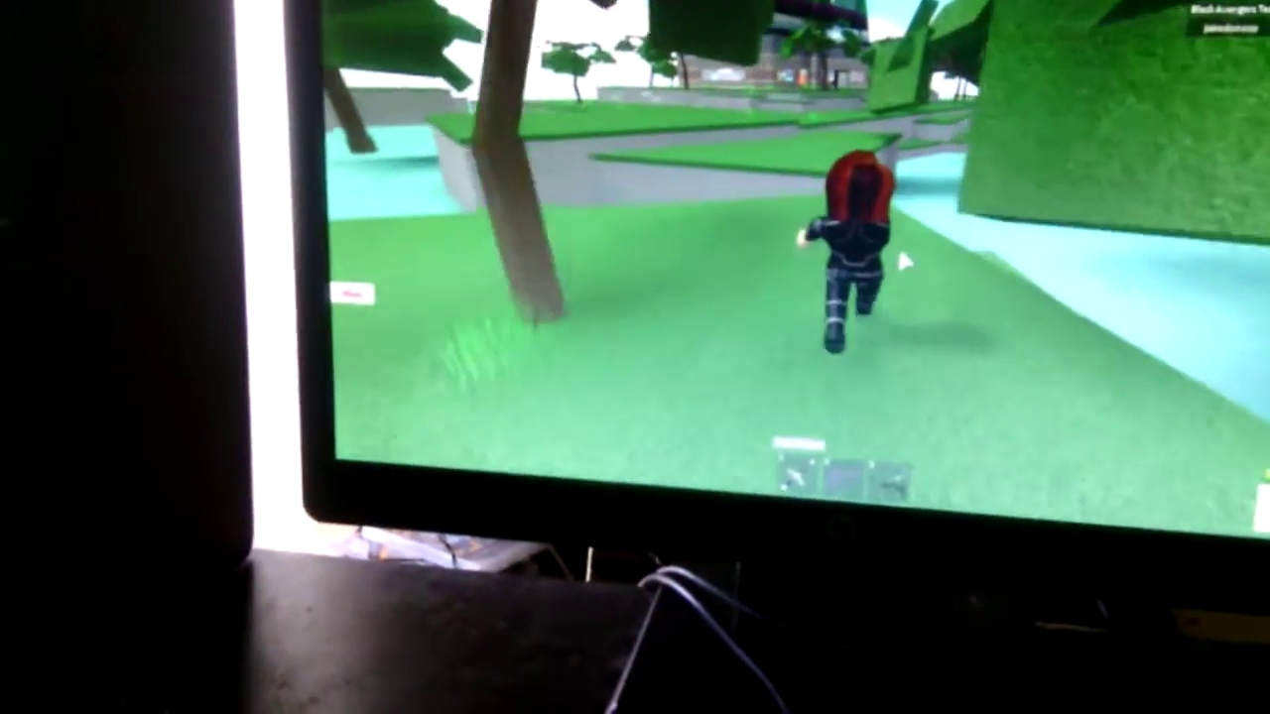
key("w")
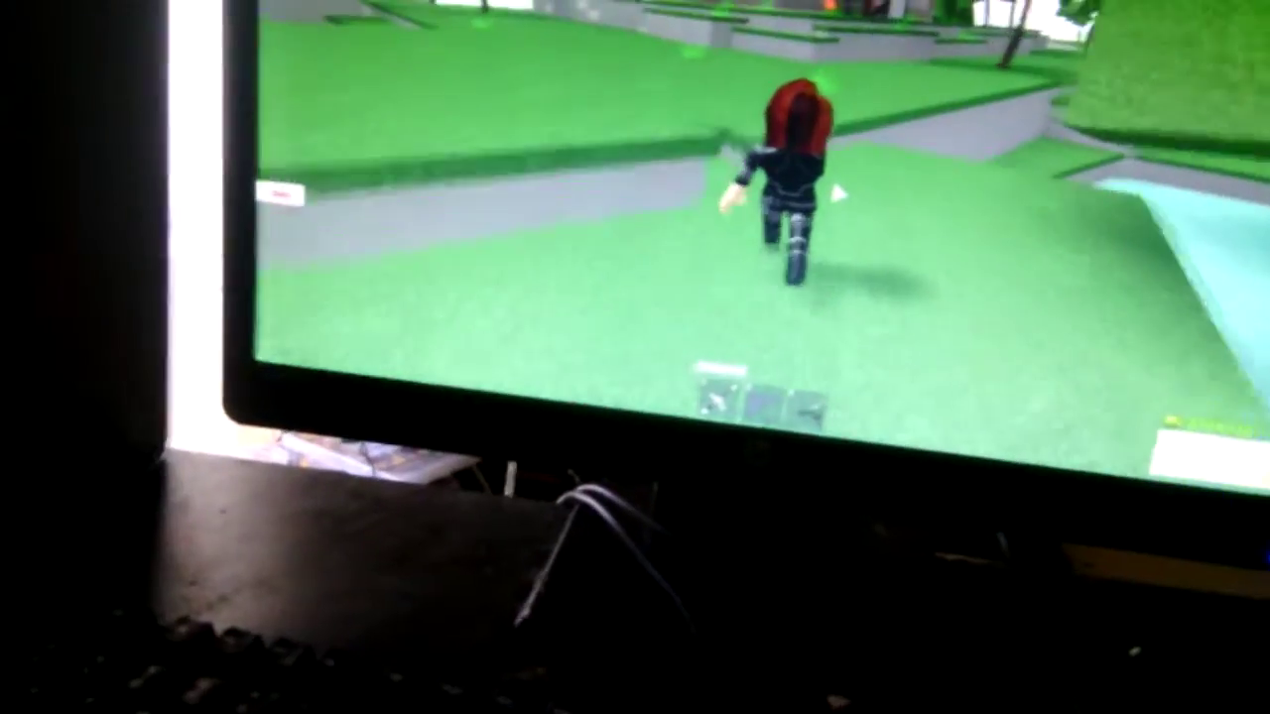
Run past the tycoon building and on through the trees
key("w")
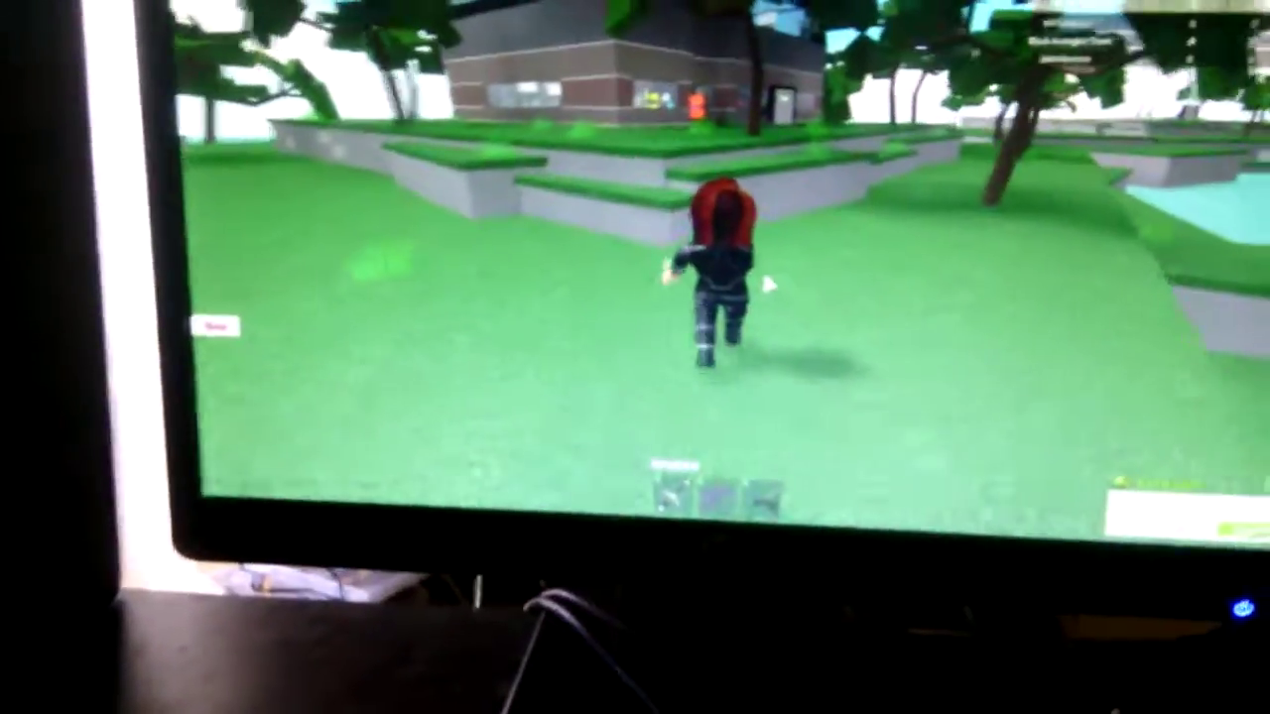
key("w")
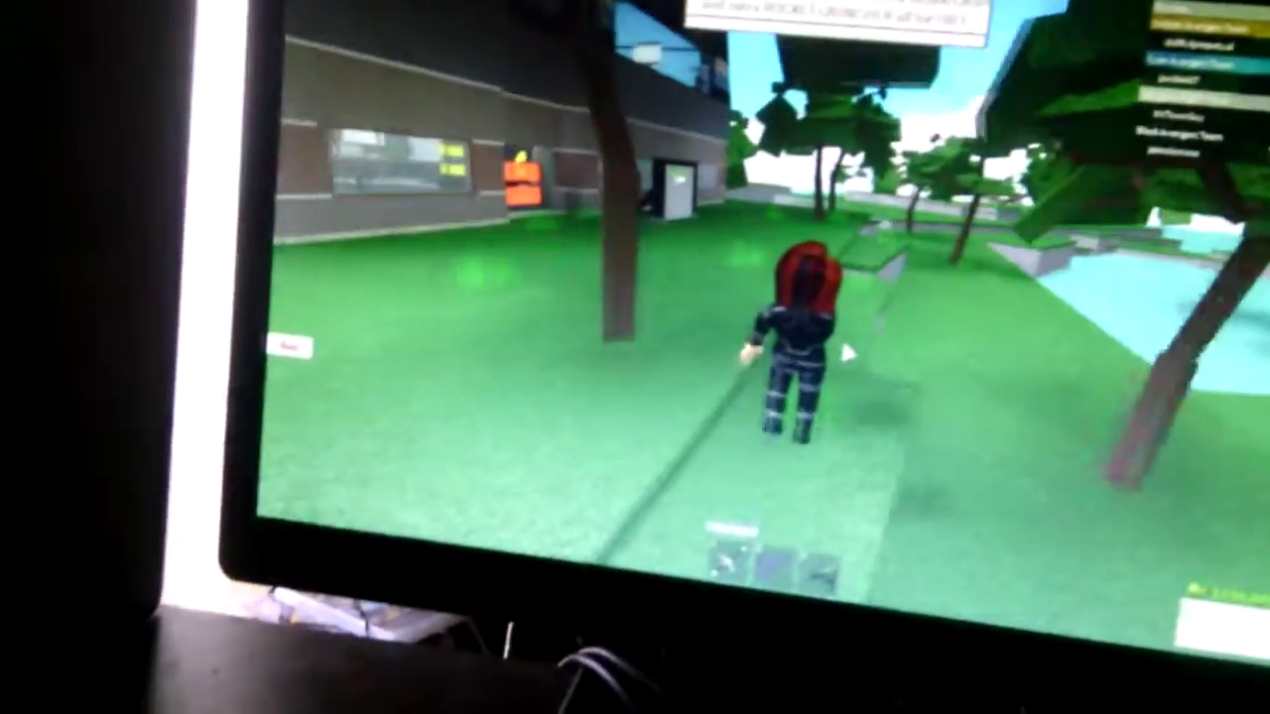
key("w")
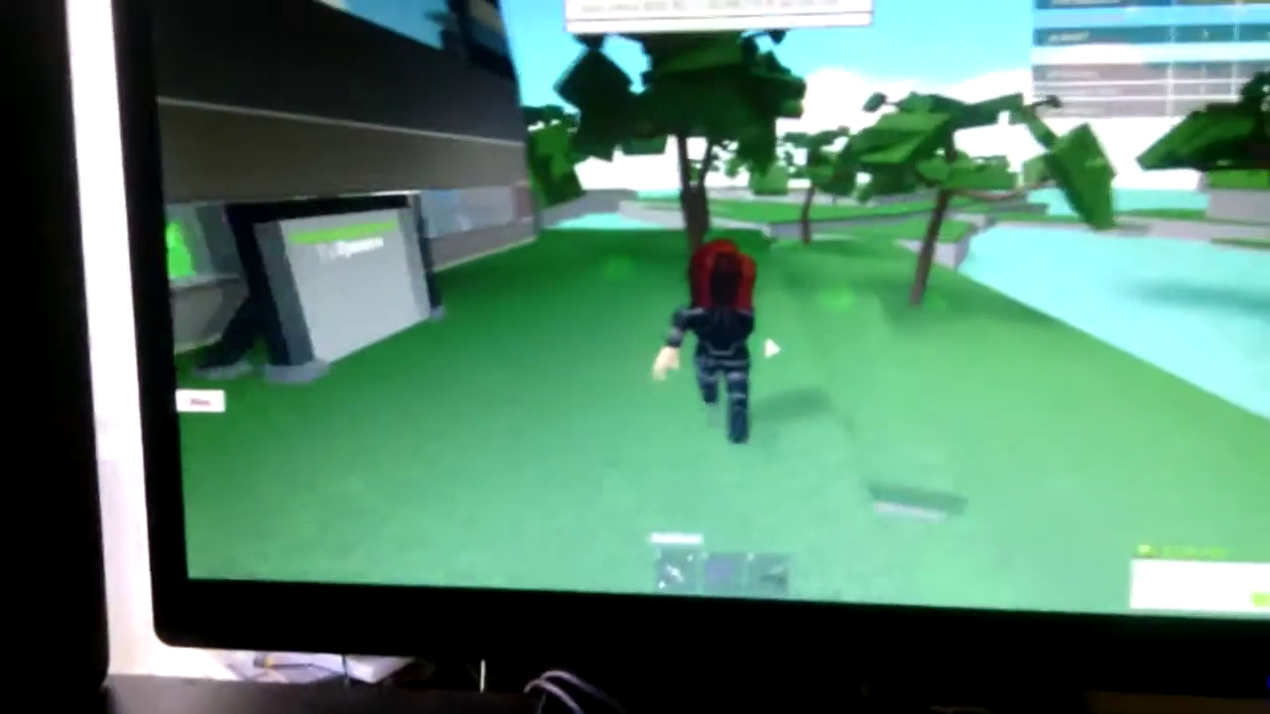
key("w")
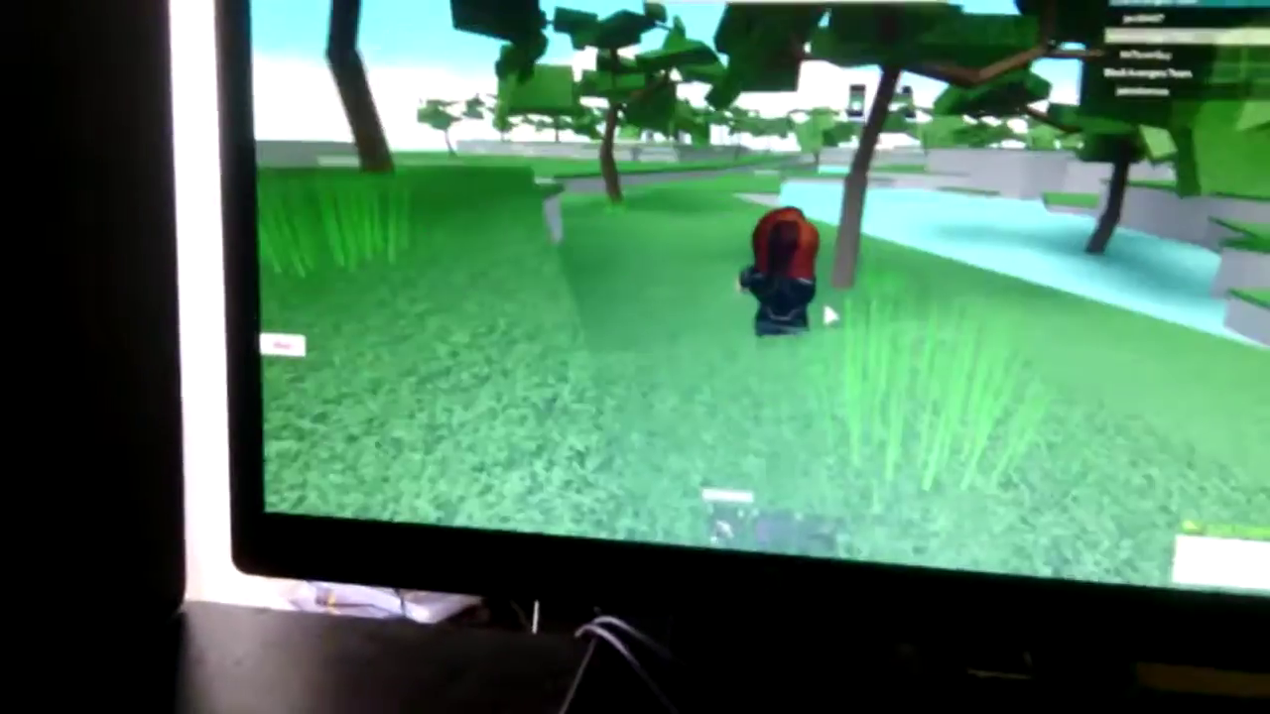
key("w")
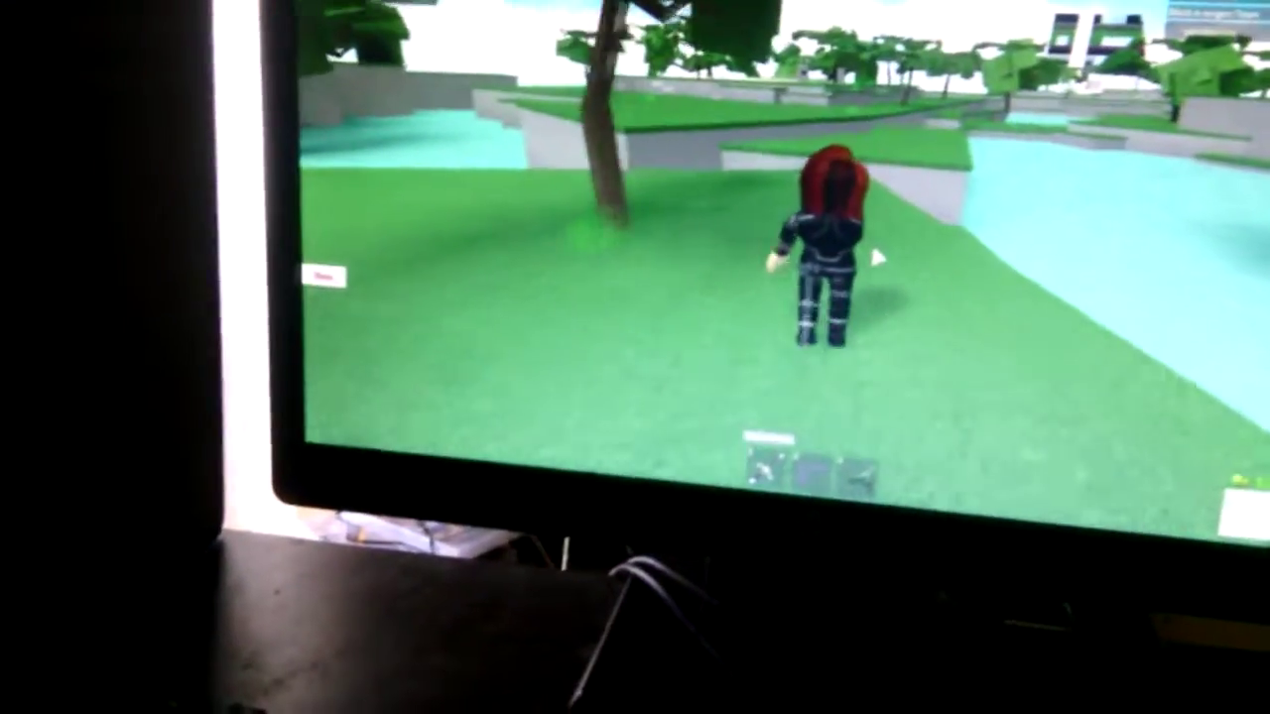